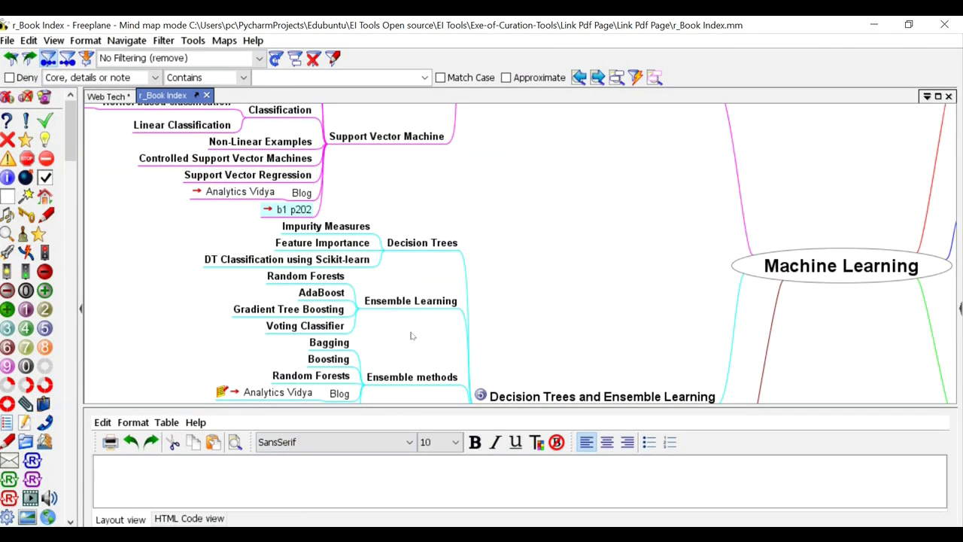
# - Open the first book at page 202 from the b1 p202 link on the Support Vector Machine branch, then switch to the GitHub page
pyautogui.moveTo(385, 201); pyautogui.dragTo(380, 247)
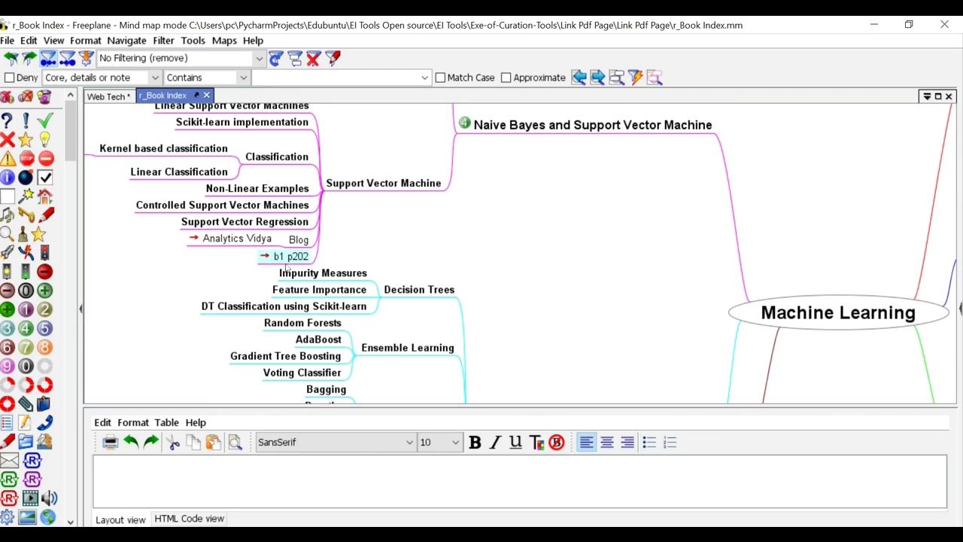
pyautogui.click(263, 258)
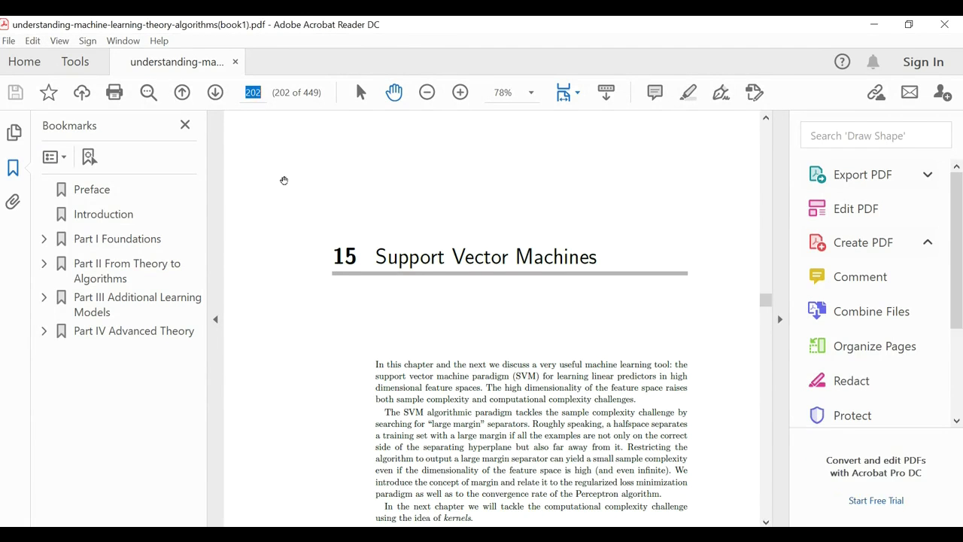
pyautogui.hotkey('alt', 'Tab')
pyautogui.scroll(-3, 348, 384)
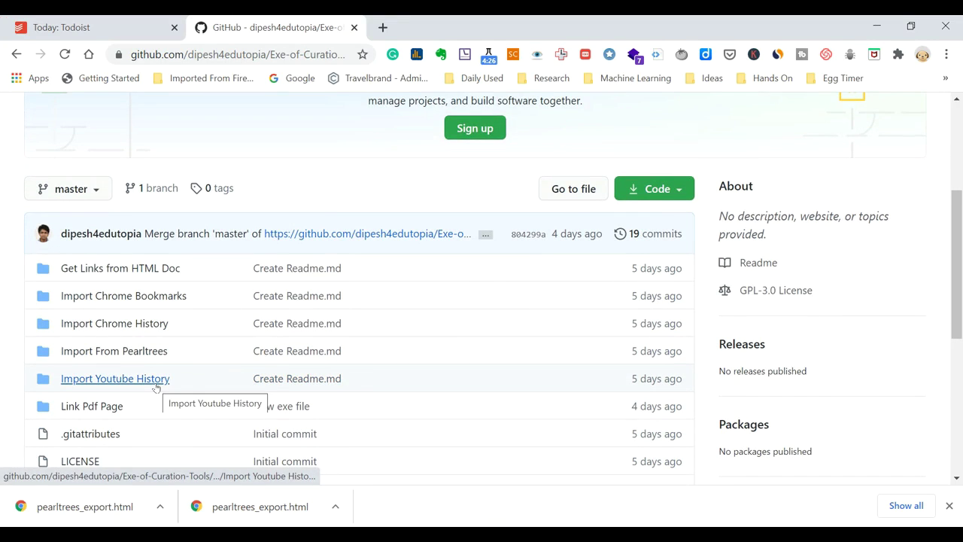
# - Open the repository's Link Pdf Page folder and scroll down to its Readme
pyautogui.scroll(1, 214, 386)
pyautogui.scroll(2, 216, 388)
pyautogui.scroll(-4, 284, 364)
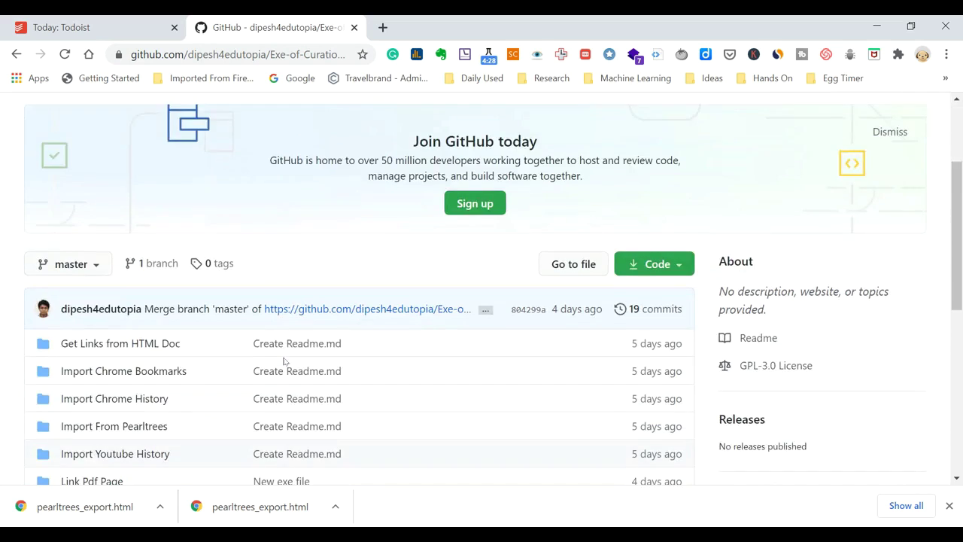
pyautogui.click(95, 332)
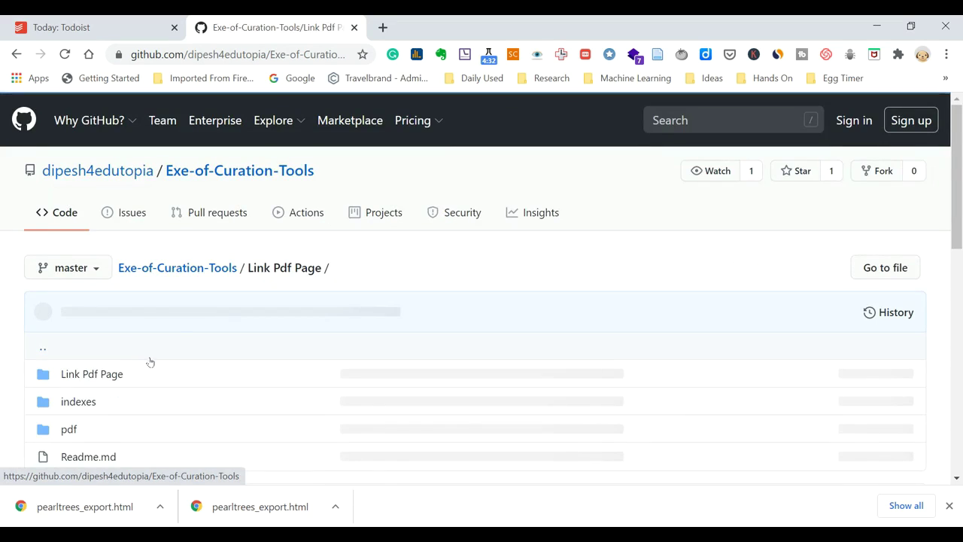
pyautogui.scroll(-1, 162, 368)
pyautogui.scroll(-1, 167, 370)
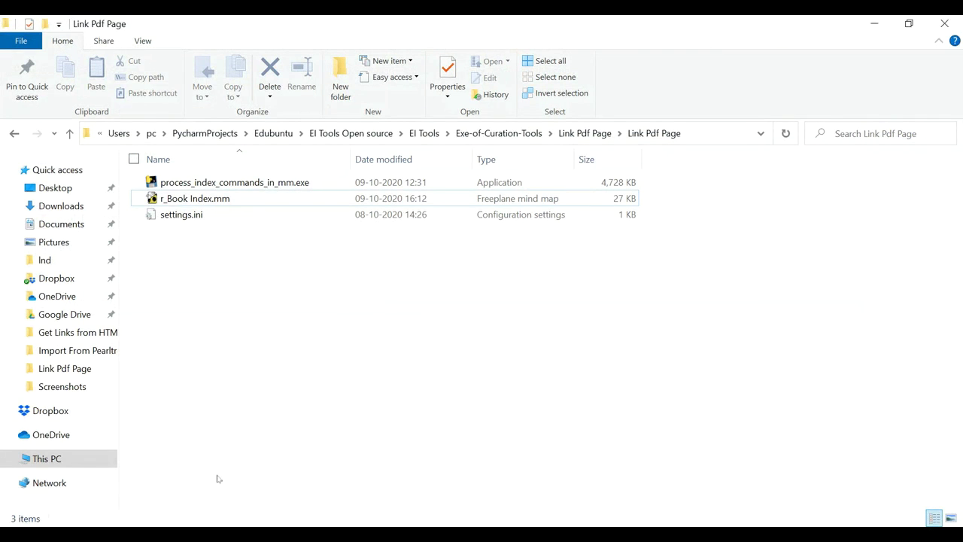
pyautogui.click(517, 143)
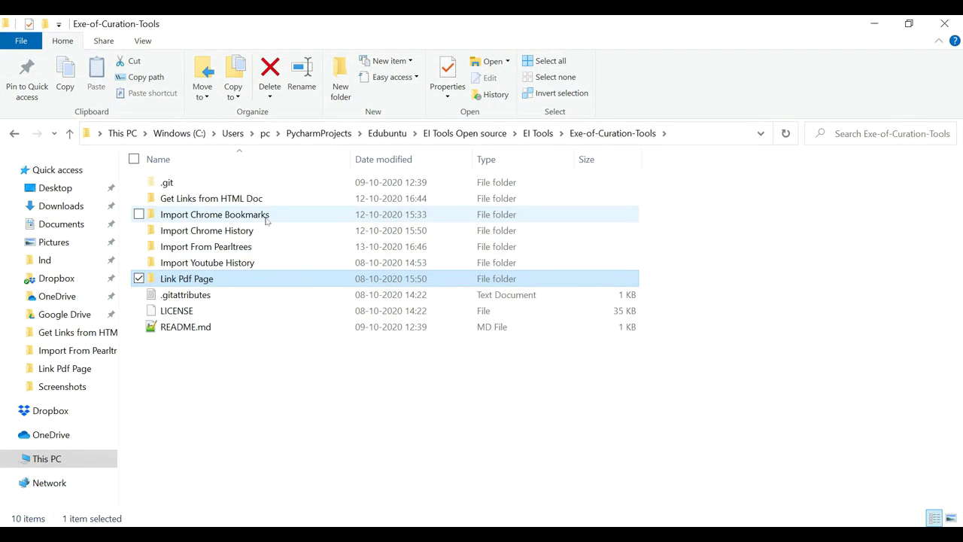
pyautogui.doubleClick(252, 283)
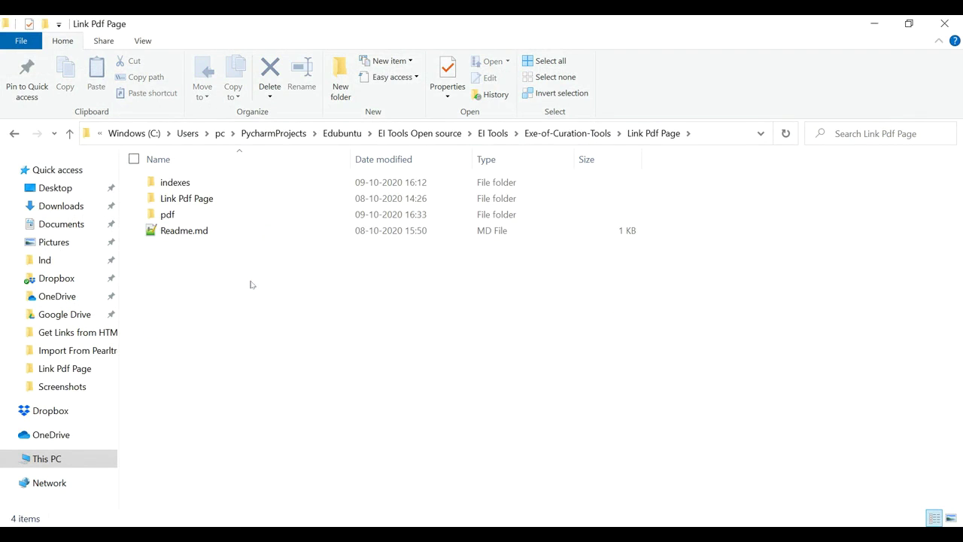
pyautogui.doubleClick(210, 201)
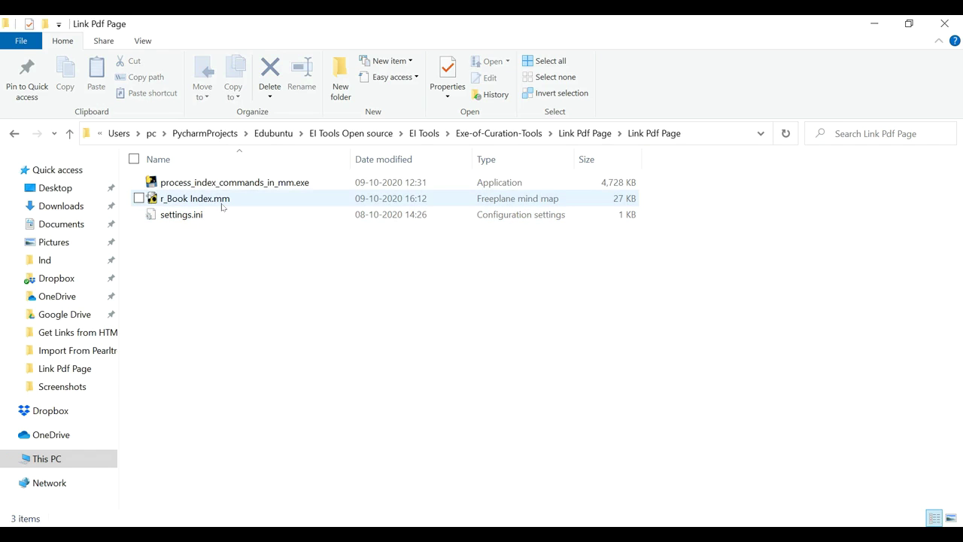
pyautogui.click(216, 209)
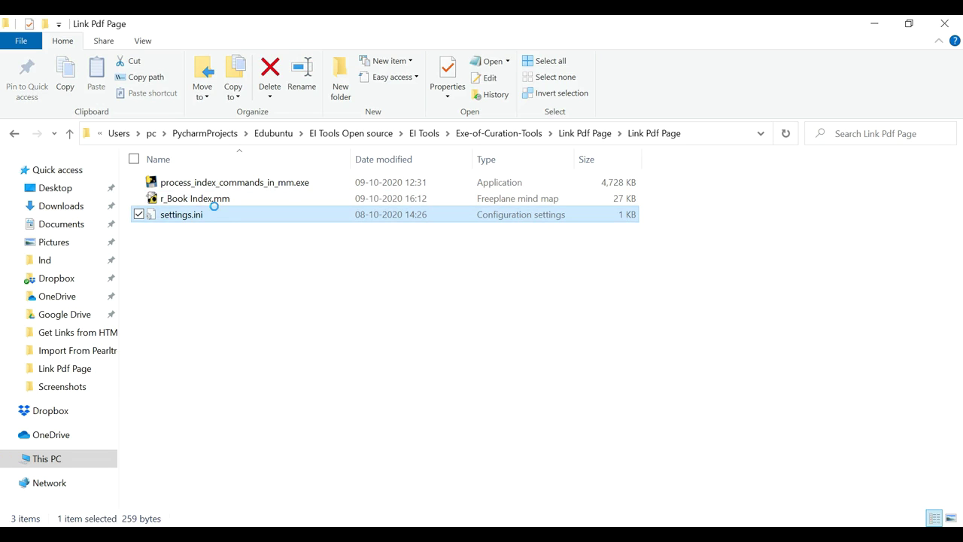
pyautogui.rightClick(225, 213)
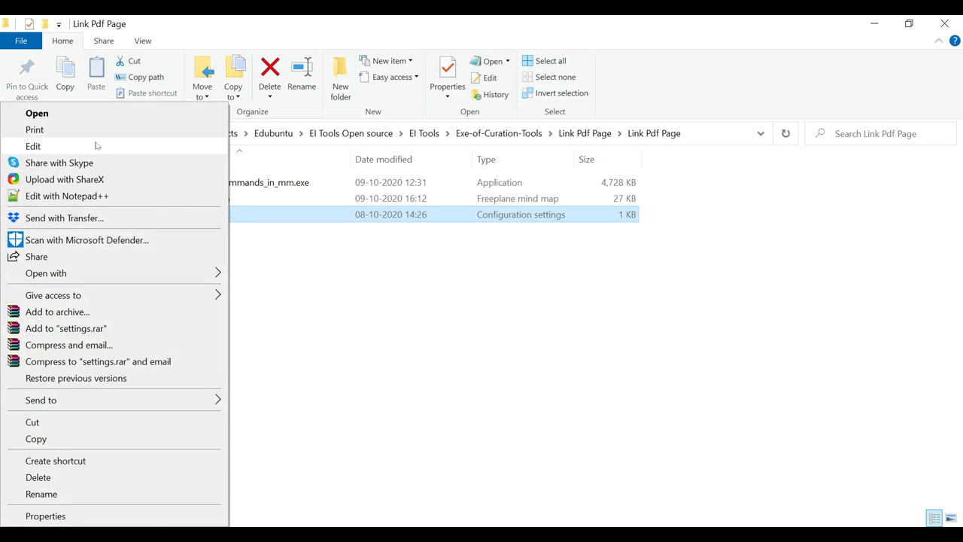
pyautogui.click(95, 145)
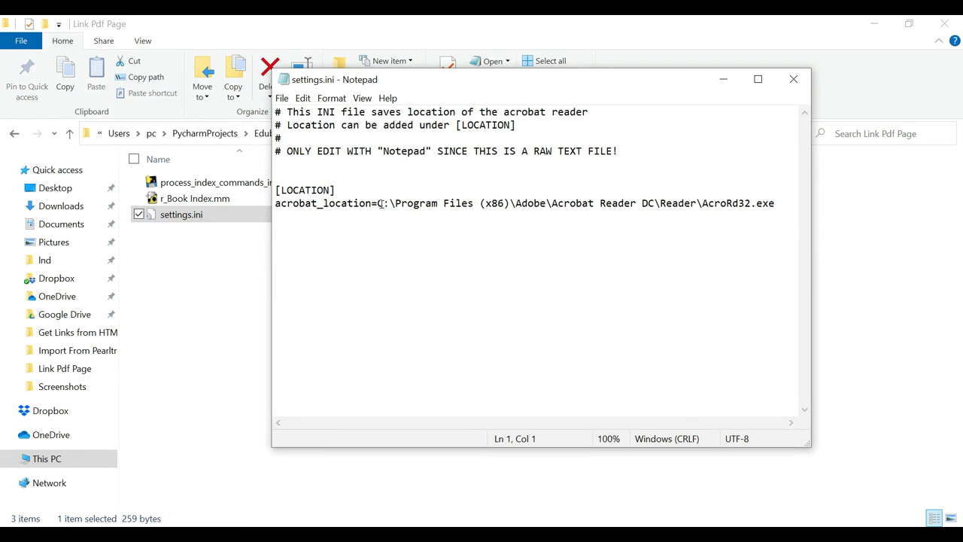
pyautogui.moveTo(380, 203); pyautogui.dragTo(813, 216)
pyautogui.click(677, 191)
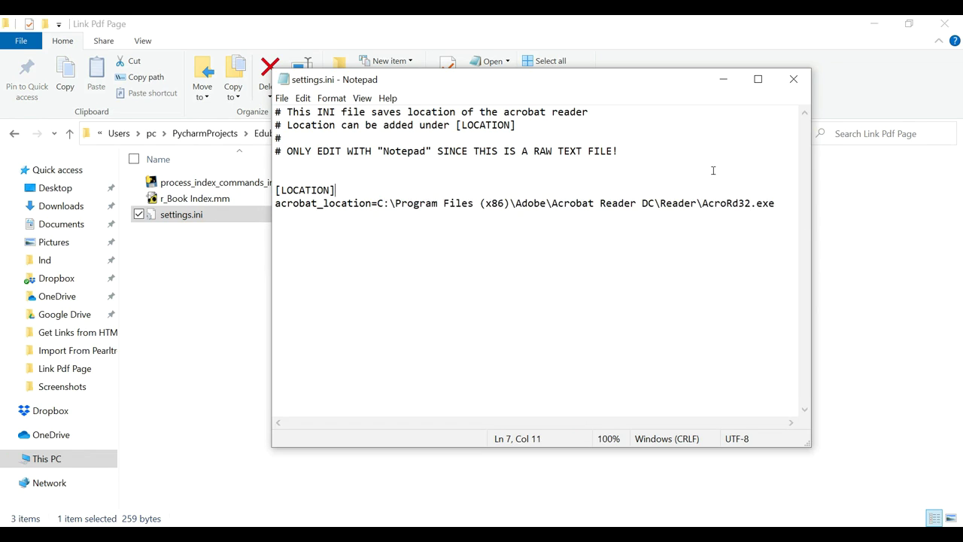
pyautogui.click(793, 79)
pyautogui.click(293, 354)
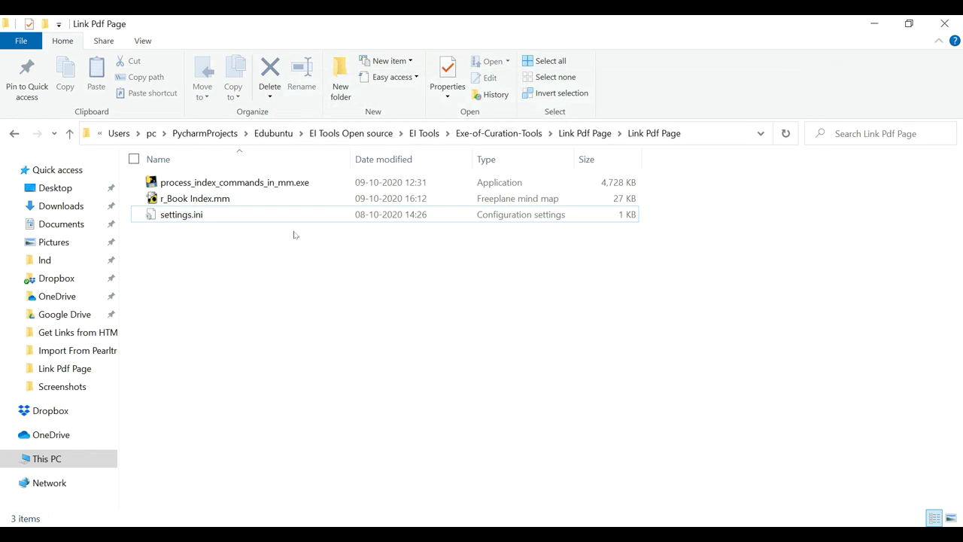
# - In the pdf folder, rename 'Introduction to Machine learning(book2).pdf' to remove '(book2)'
pyautogui.click(586, 138)
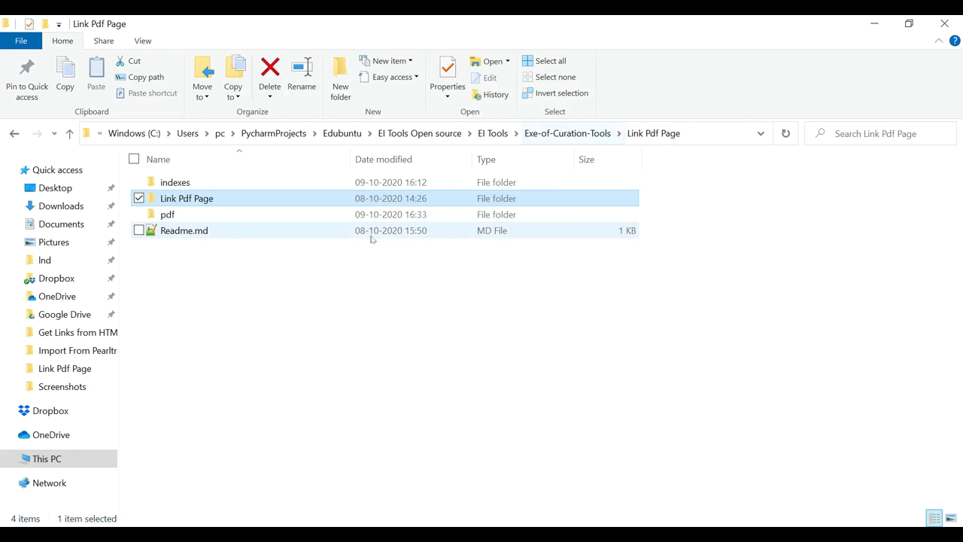
pyautogui.doubleClick(220, 220)
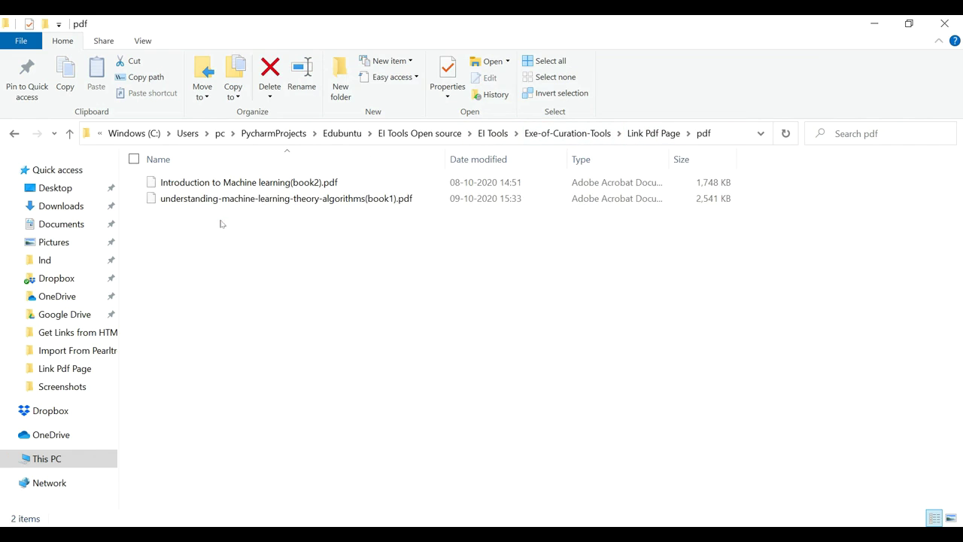
pyautogui.click(264, 189)
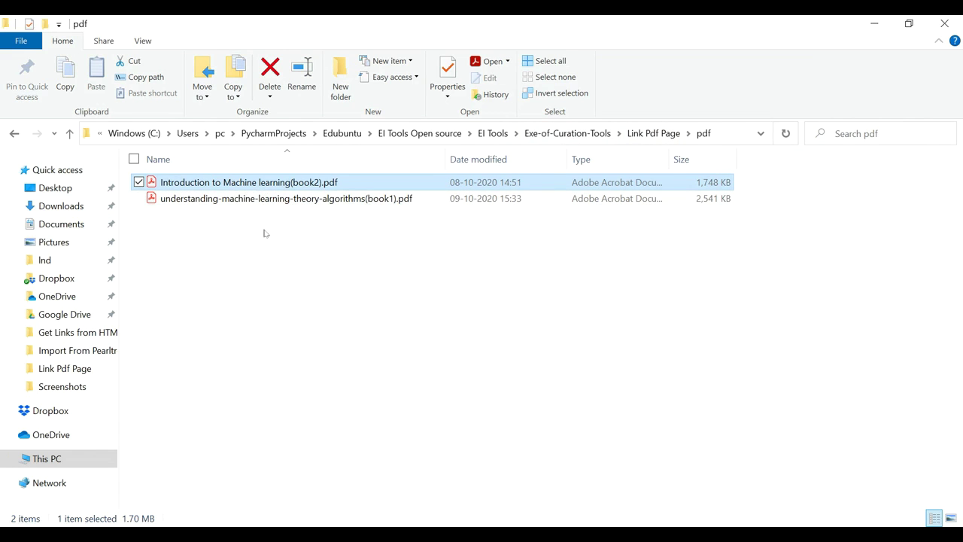
pyautogui.press('F2')
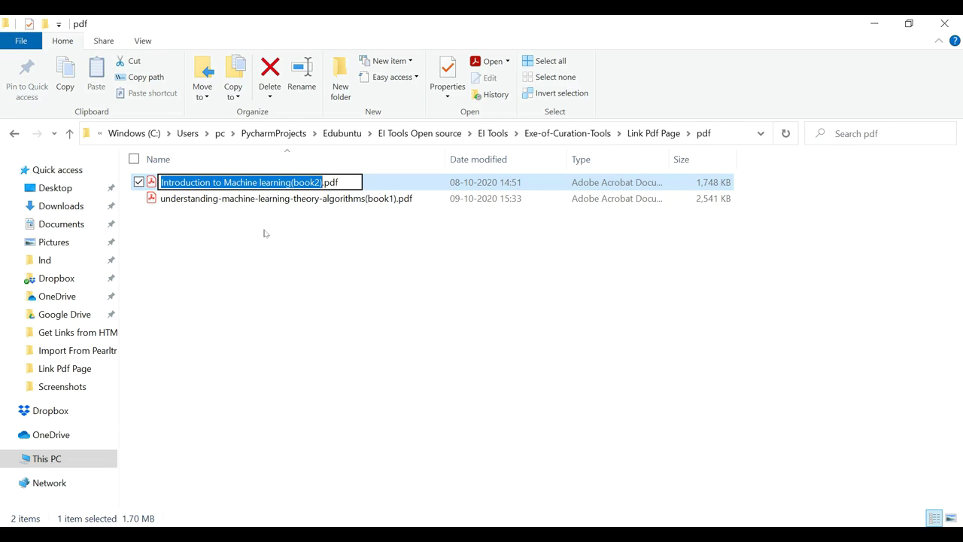
pyautogui.press('Right')
pyautogui.press('BackSpace')
pyautogui.press('BackSpace')
pyautogui.press('BackSpace')
pyautogui.press('BackSpace')
pyautogui.press('BackSpace')
pyautogui.press('BackSpace')
pyautogui.press('BackSpace')
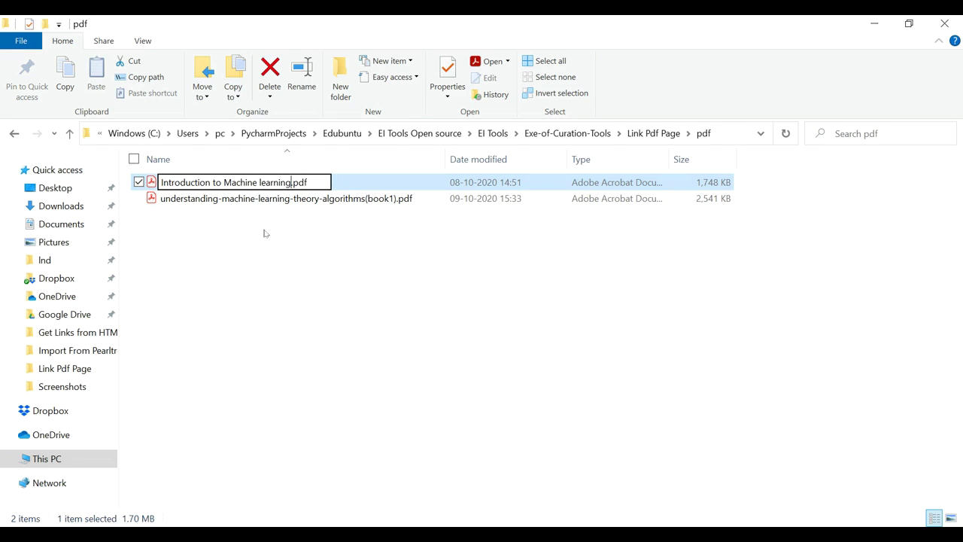
pyautogui.press('Return')
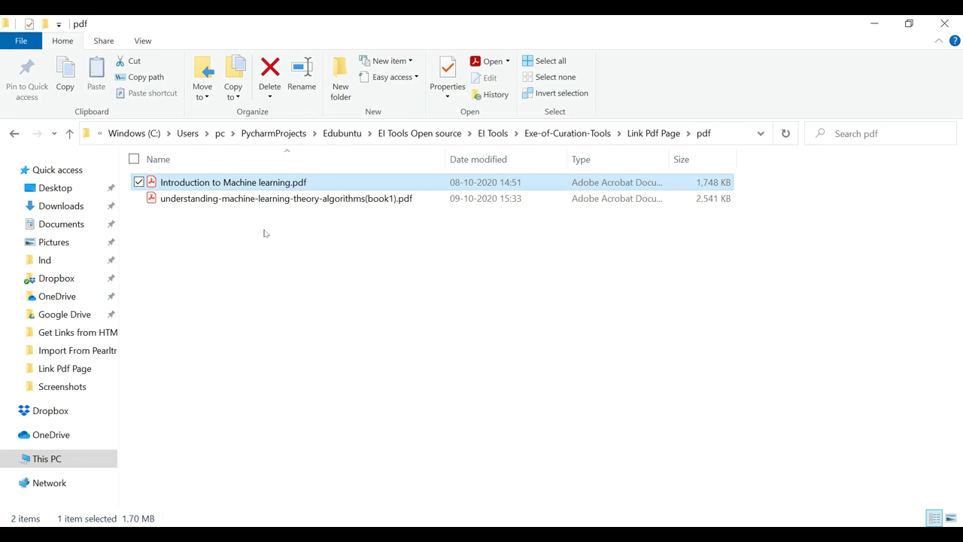
# - Rename the PDF back to 'Introduction to Machine learning(book2).pdf'
pyautogui.press('F2')
pyautogui.press('Right')
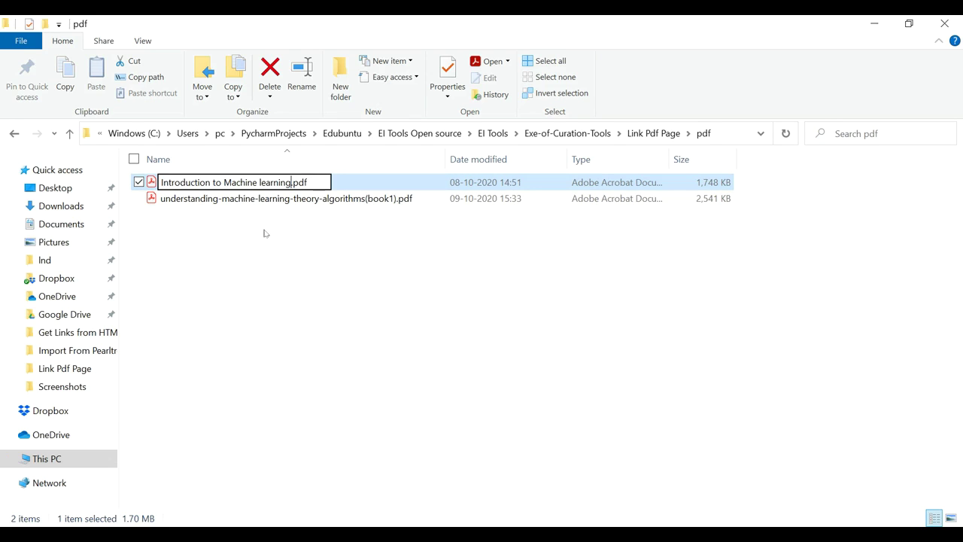
pyautogui.write('(boo')
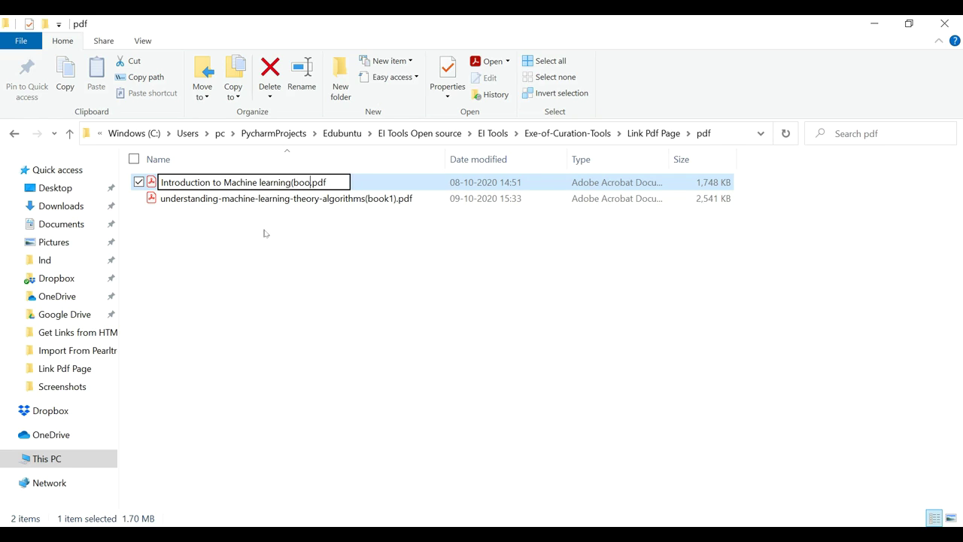
pyautogui.write('k2)')
pyautogui.press('Return')
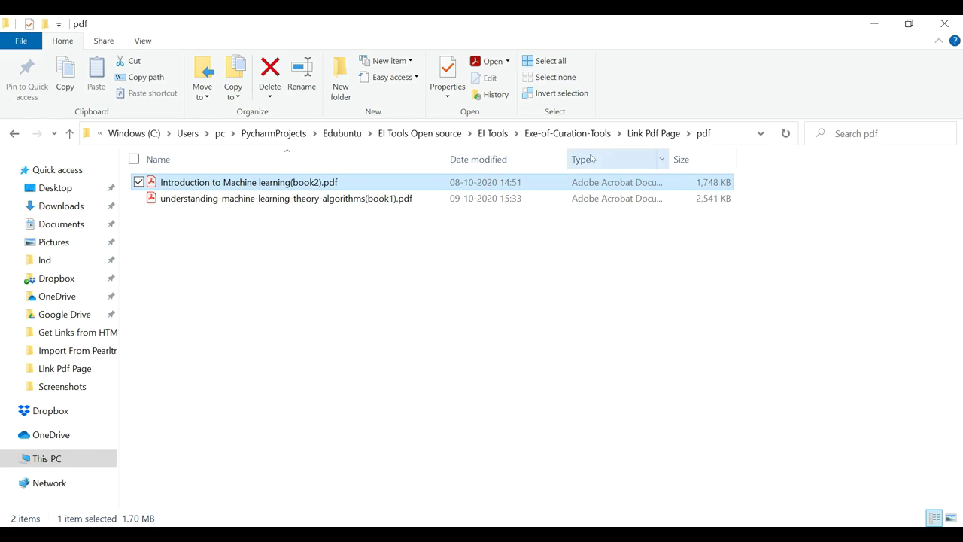
# - Navigate back via Exe-of-Curation-Tools to the inner Link Pdf Page subfolder
pyautogui.click(654, 133)
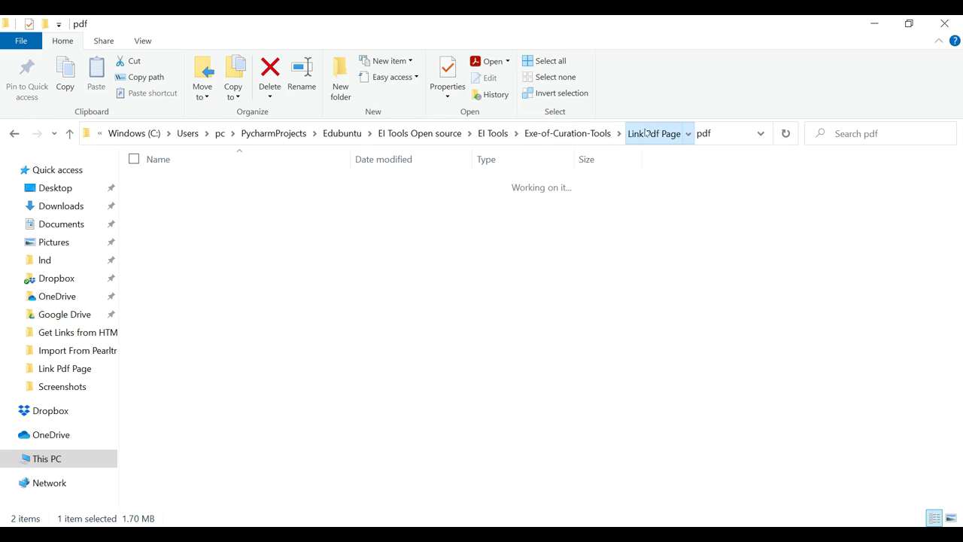
pyautogui.click(597, 135)
pyautogui.doubleClick(273, 286)
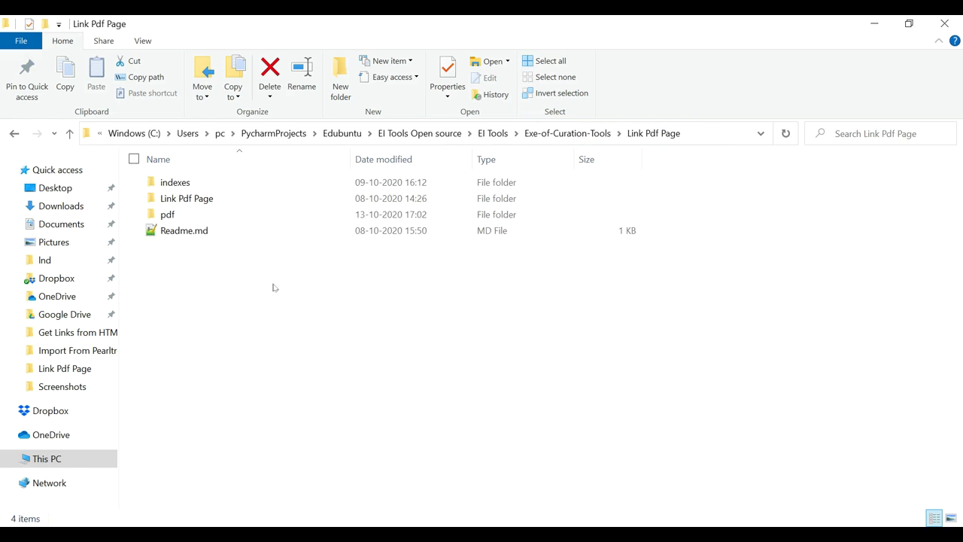
pyautogui.click(224, 205)
# - Add a child node '#b1 p250' under Decision Trees
pyautogui.doubleClick(224, 205)
pyautogui.doubleClick(224, 204)
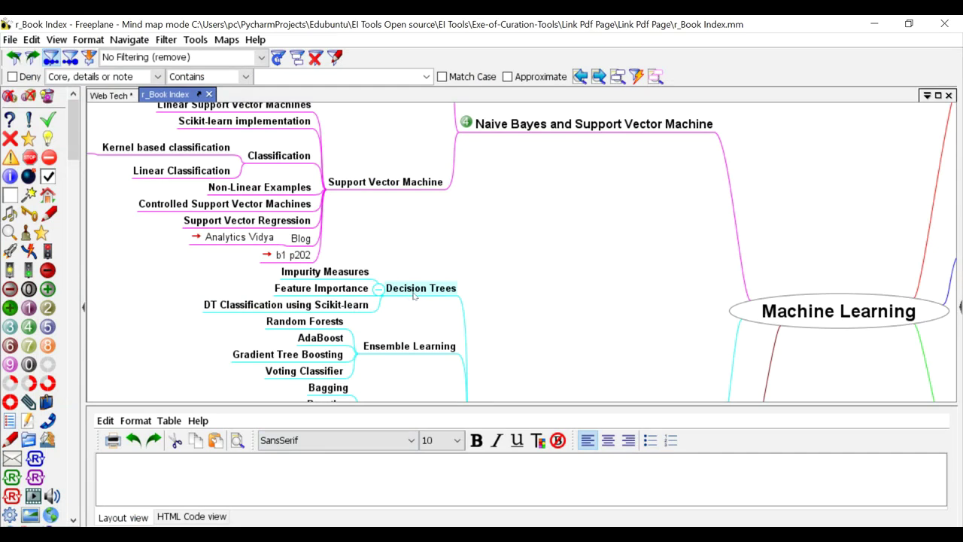
pyautogui.press('Insert')
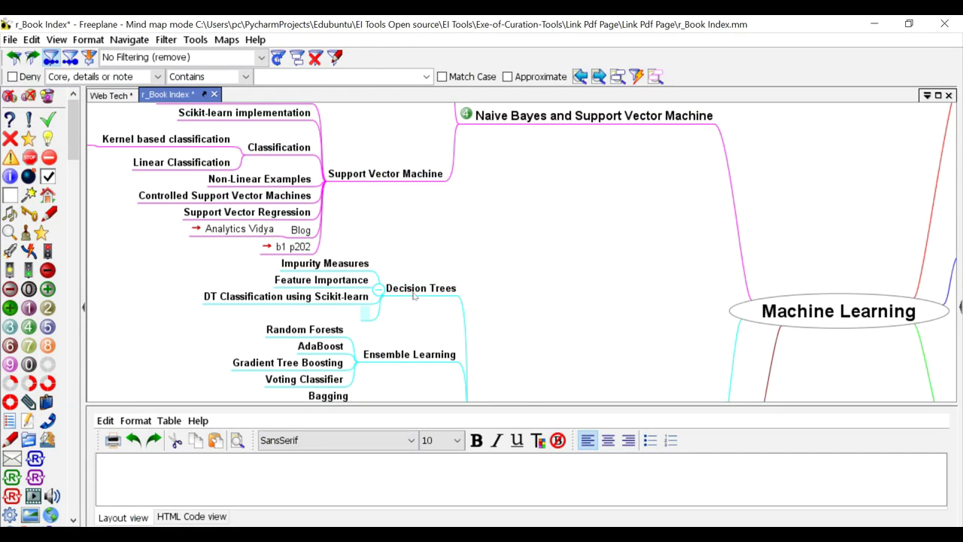
pyautogui.write('#b1 p250')
pyautogui.press('Return')
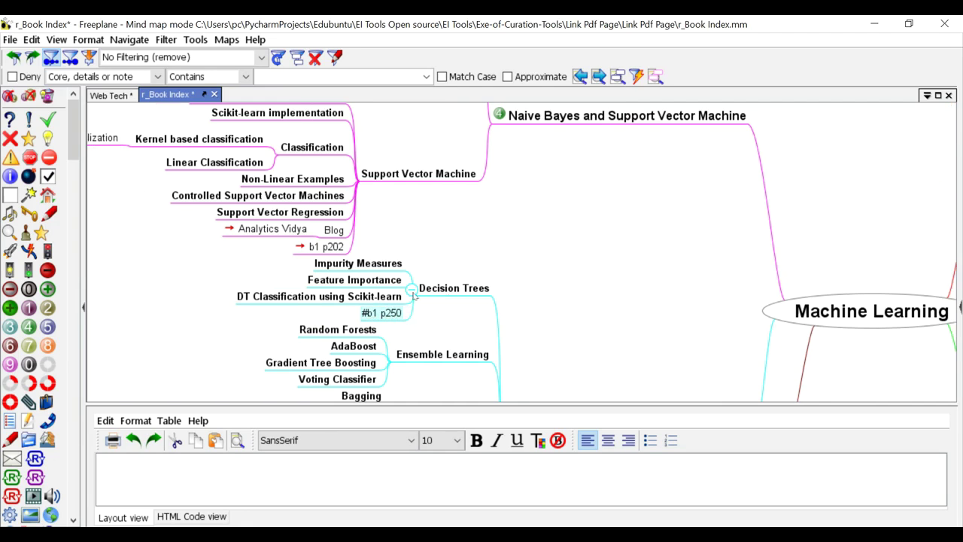
# - Add a second child '#b2 p20' under Decision Trees, then save and close the map
pyautogui.click(434, 292)
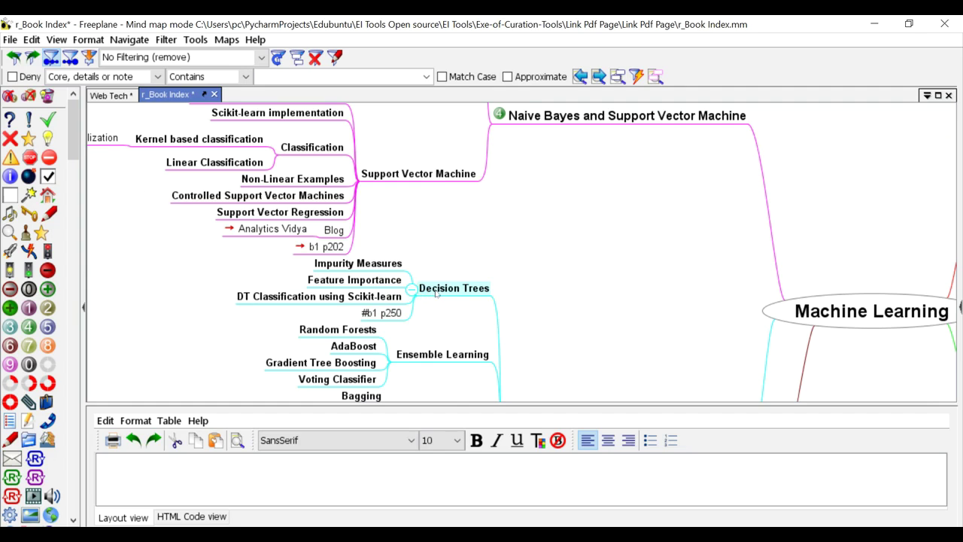
pyautogui.press('Insert')
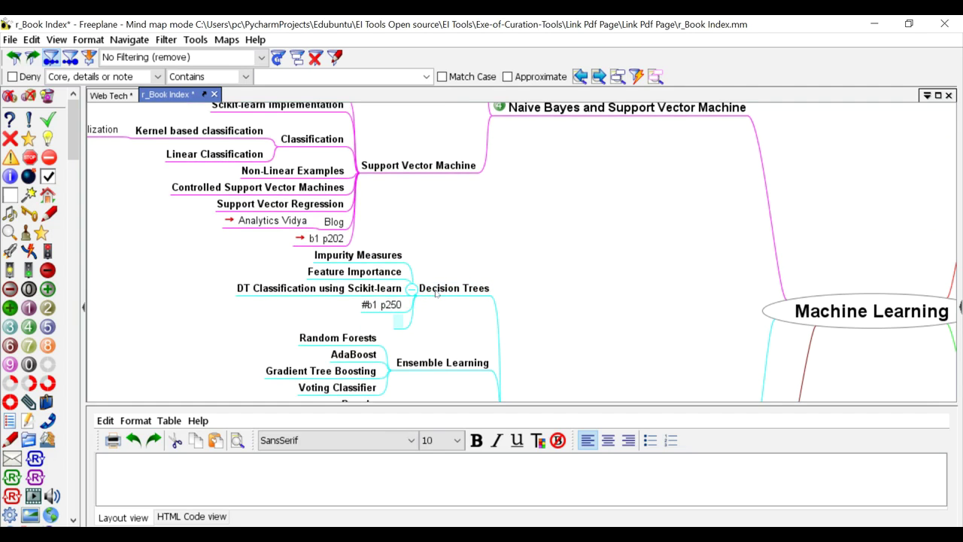
pyautogui.write('#b2 p20')
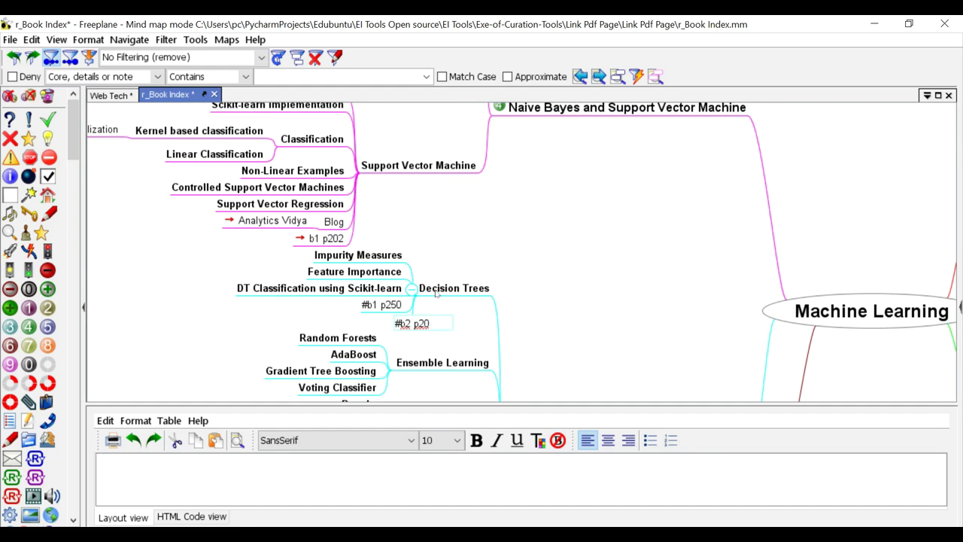
pyautogui.press('Return')
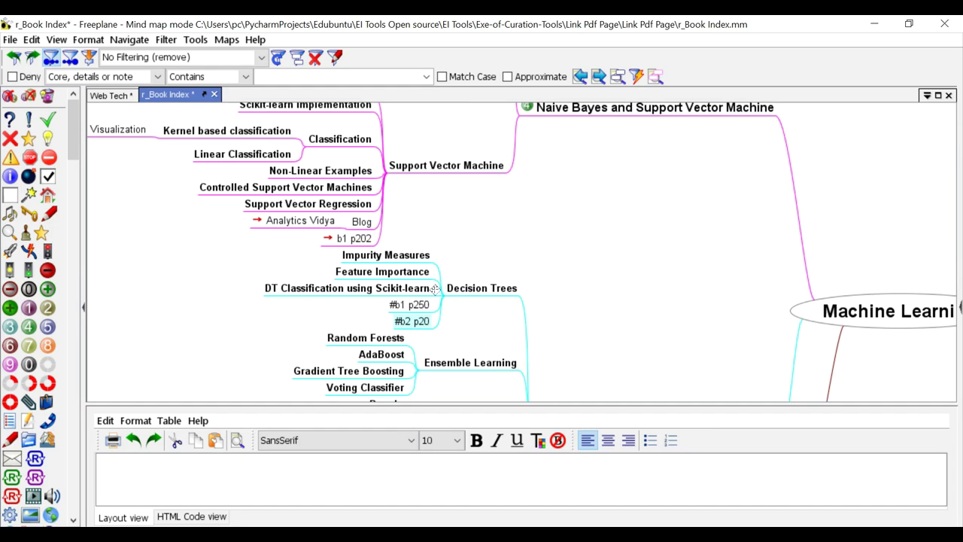
pyautogui.hotkey('ctrl', 's')
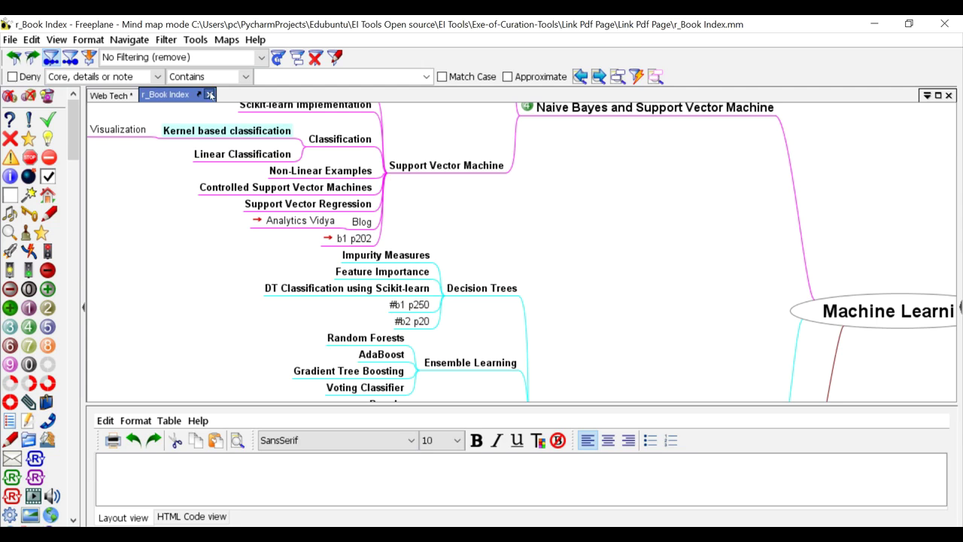
pyautogui.click(209, 94)
# - Run process_index_commands_in_mm.exe from the folder and dismiss its console when finished
pyautogui.click(875, 23)
pyautogui.click(454, 321)
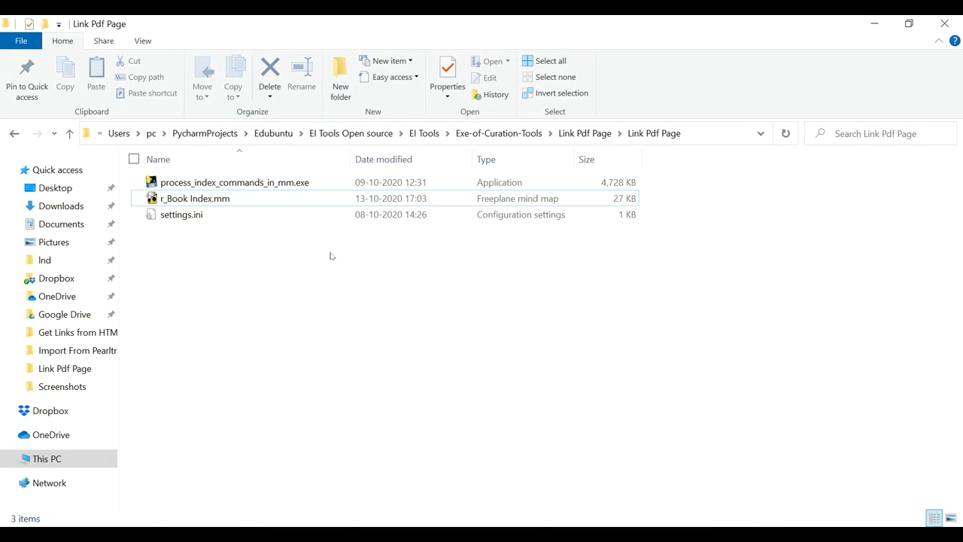
pyautogui.click(296, 181)
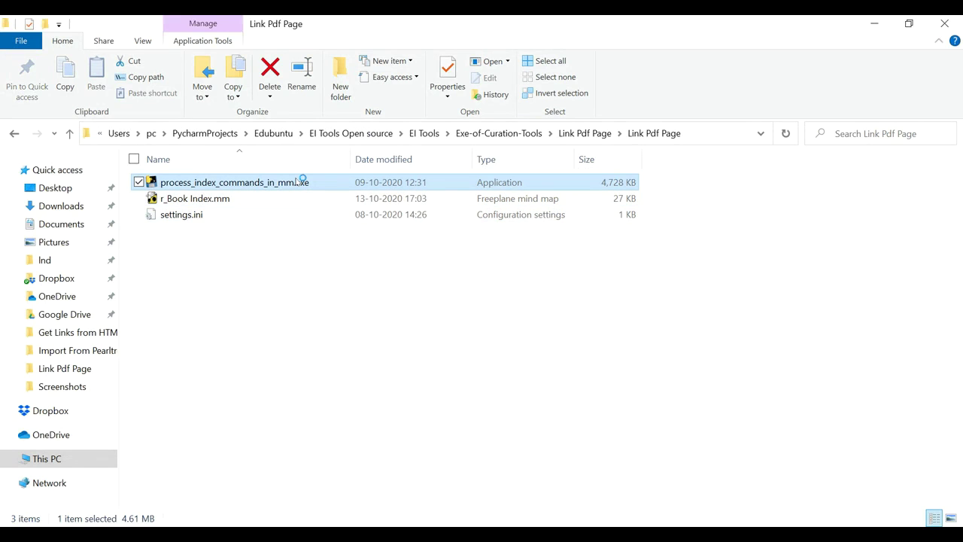
pyautogui.doubleClick(296, 182)
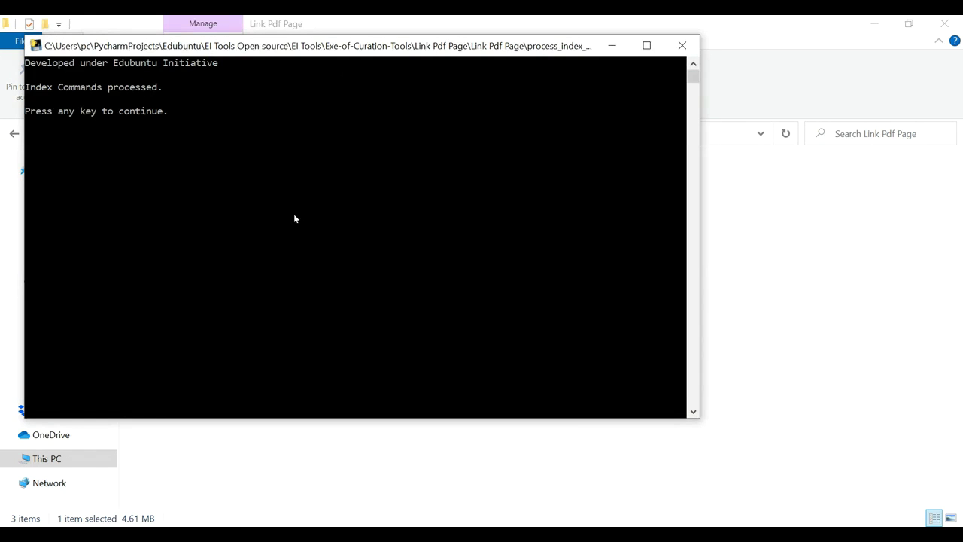
pyautogui.press('Return')
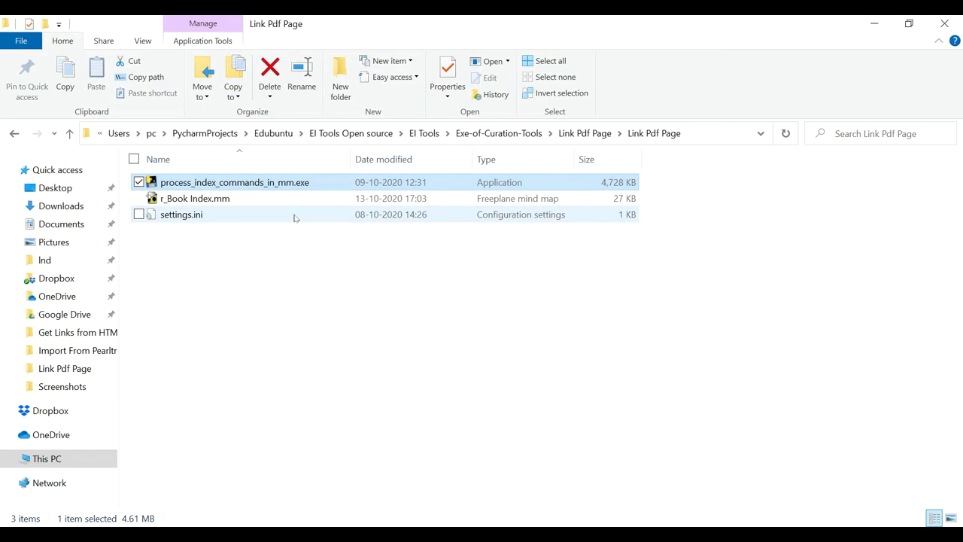
# - Reopen the processed r_Book Index.mm map in Freeplane
pyautogui.click(301, 286)
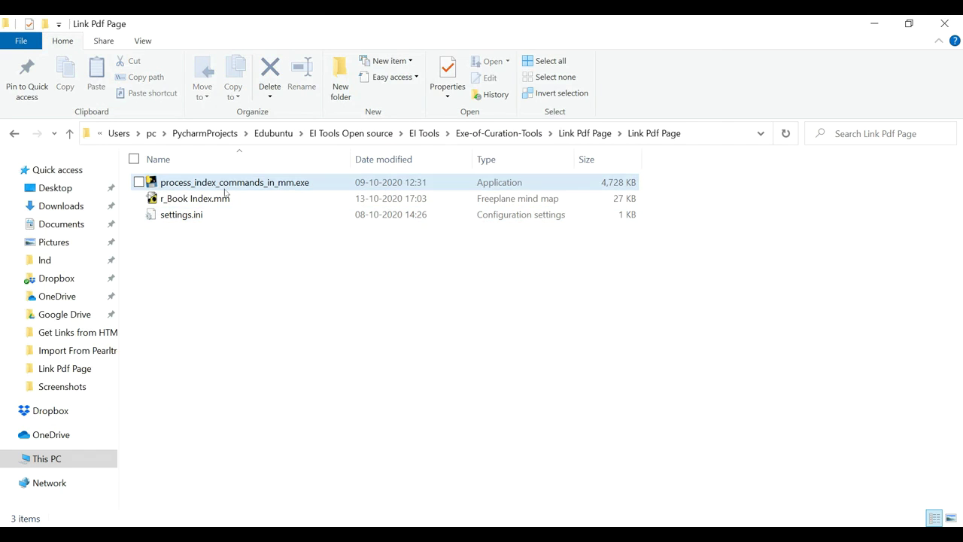
pyautogui.click(224, 195)
pyautogui.doubleClick(225, 194)
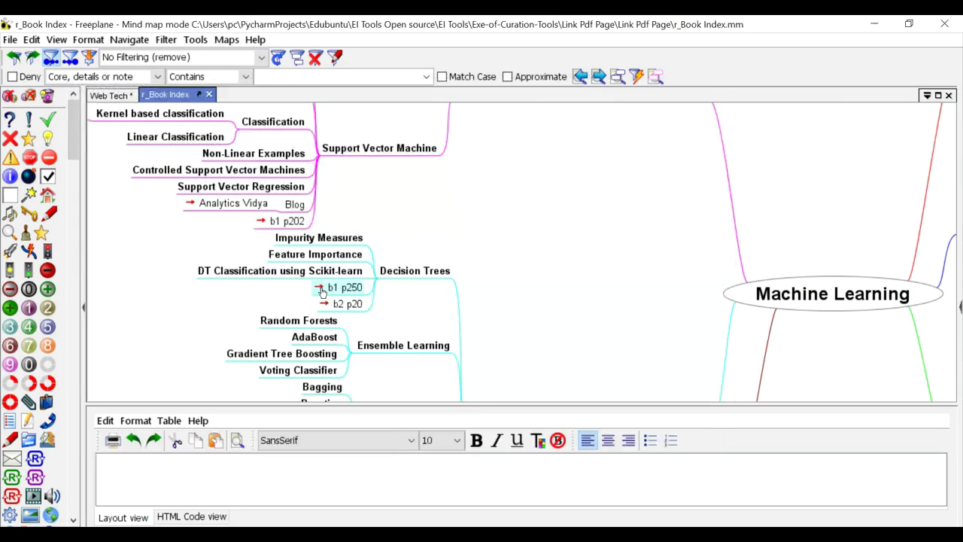
# - Follow the b1 p250 link to the book's page 250, then close Acrobat and reselect Decision Trees
pyautogui.click(321, 291)
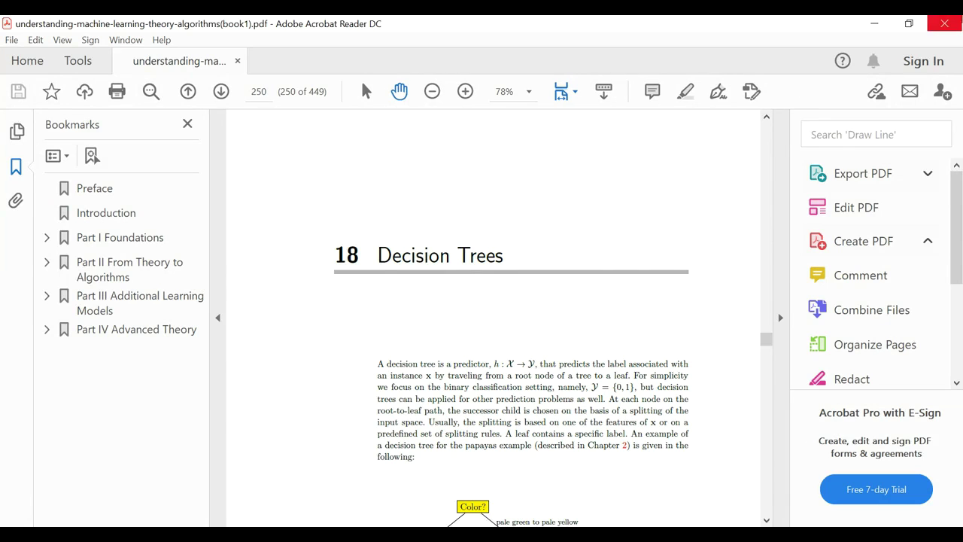
pyautogui.click(944, 23)
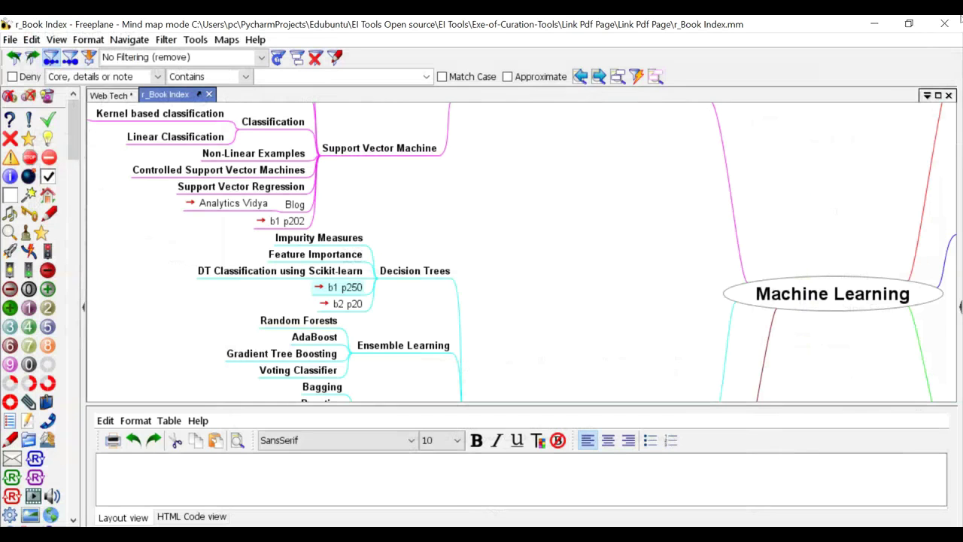
pyautogui.click(433, 275)
pyautogui.scroll(-3, 412, 297)
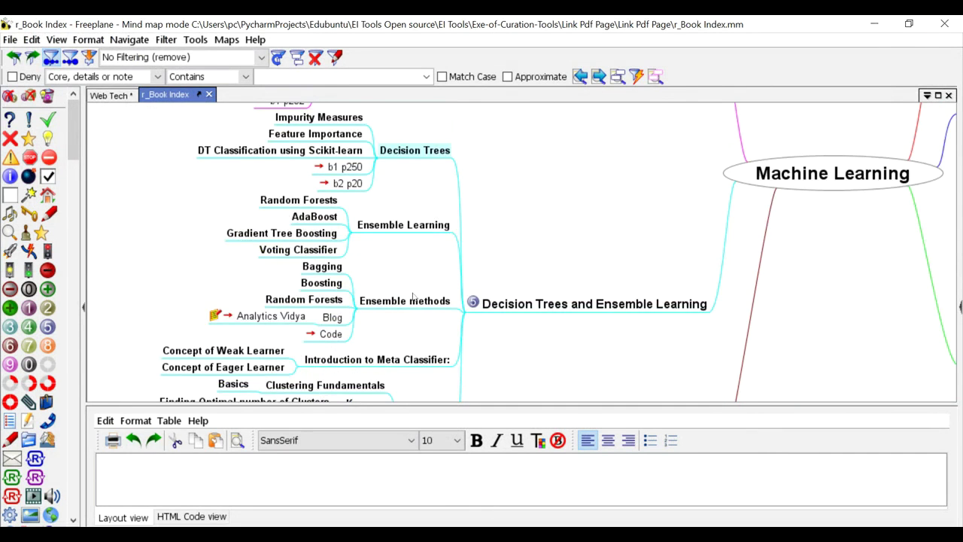
pyautogui.scroll(3, 422, 293)
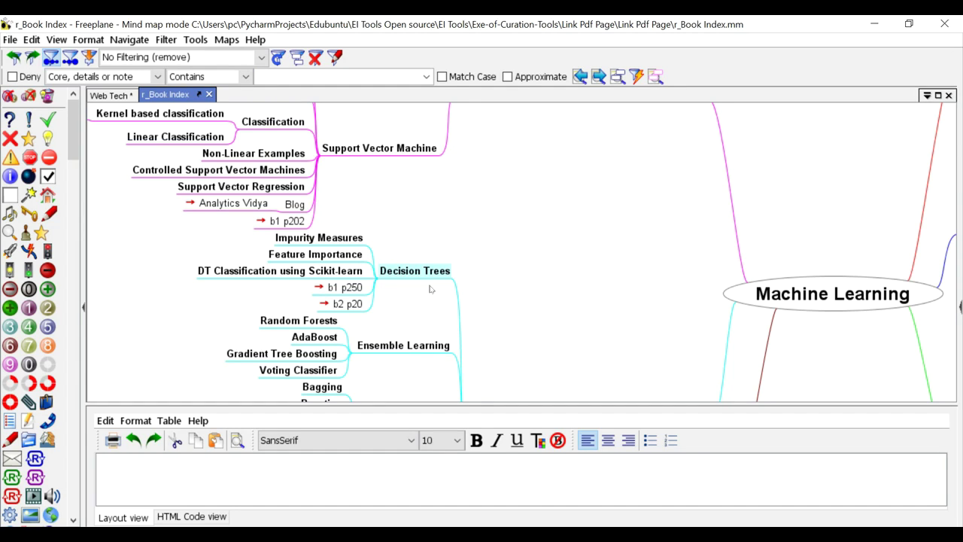
# - Open the b1 p250 link again, scroll through the decision-tree example, and close Acrobat
pyautogui.moveTo(322, 293)
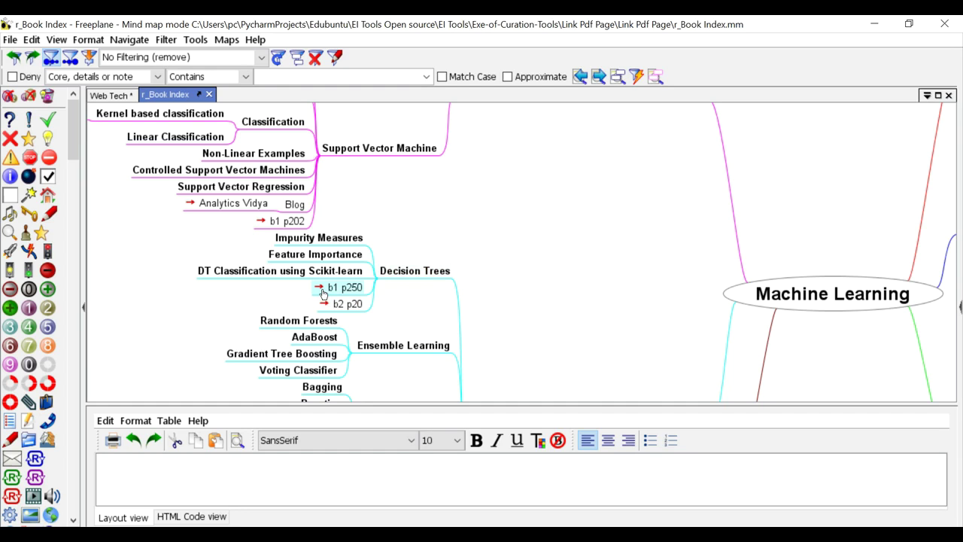
pyautogui.click(322, 294)
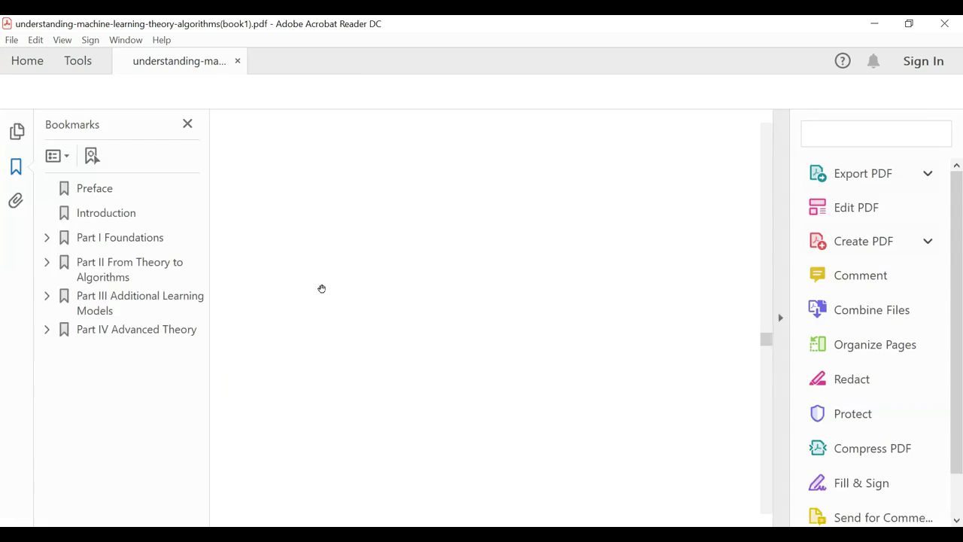
pyautogui.scroll(-5, 502, 337)
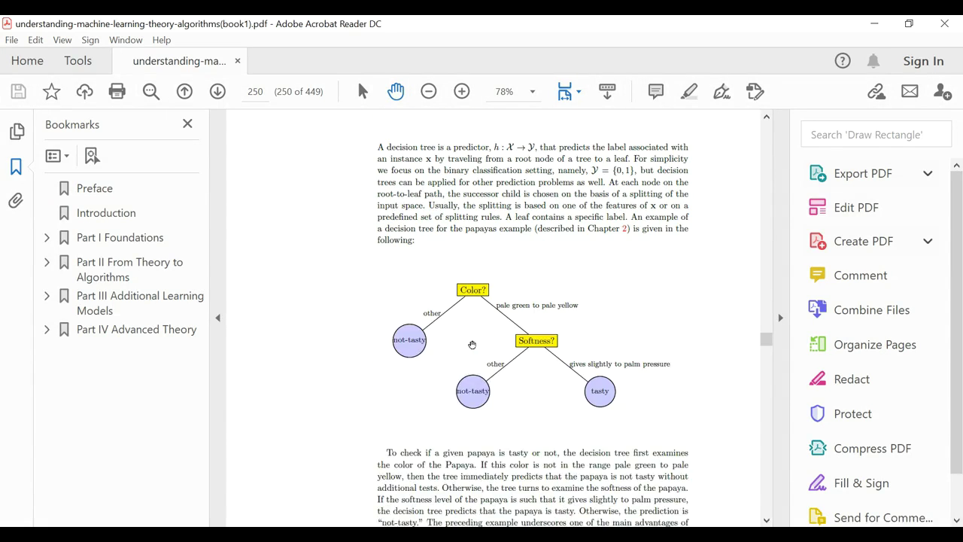
pyautogui.scroll(-1, 683, 267)
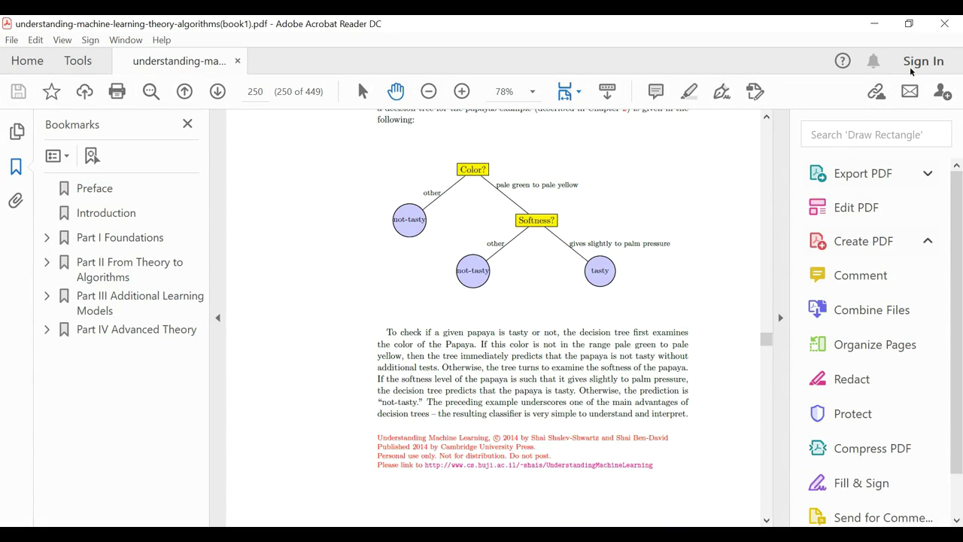
pyautogui.click(945, 23)
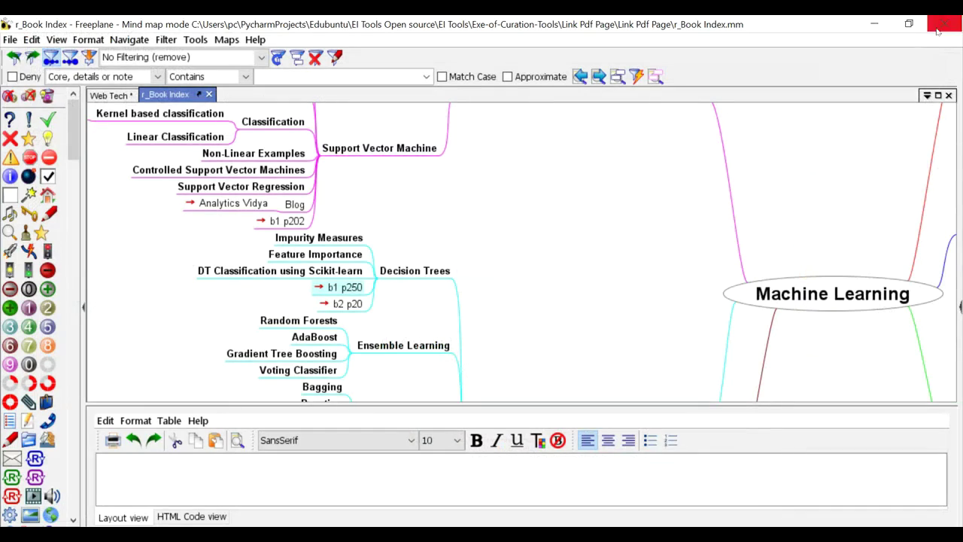